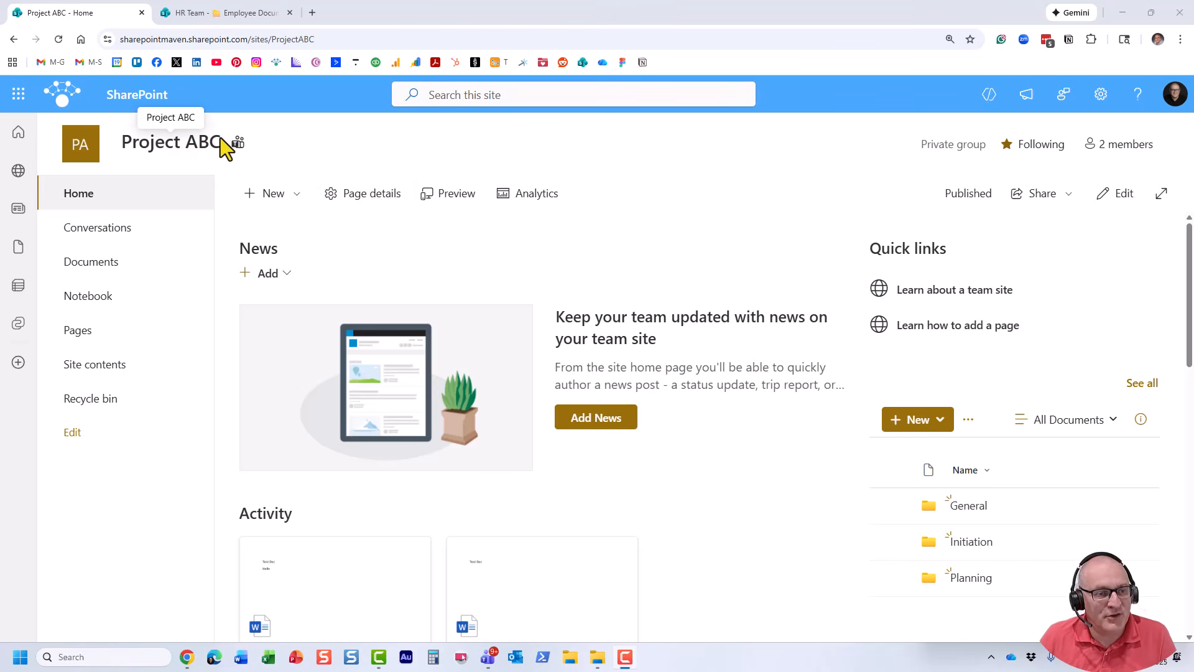
# Look through the site's Documents library and its General folder, and return to the Project ABC home page.
pyautogui.click(110, 267)
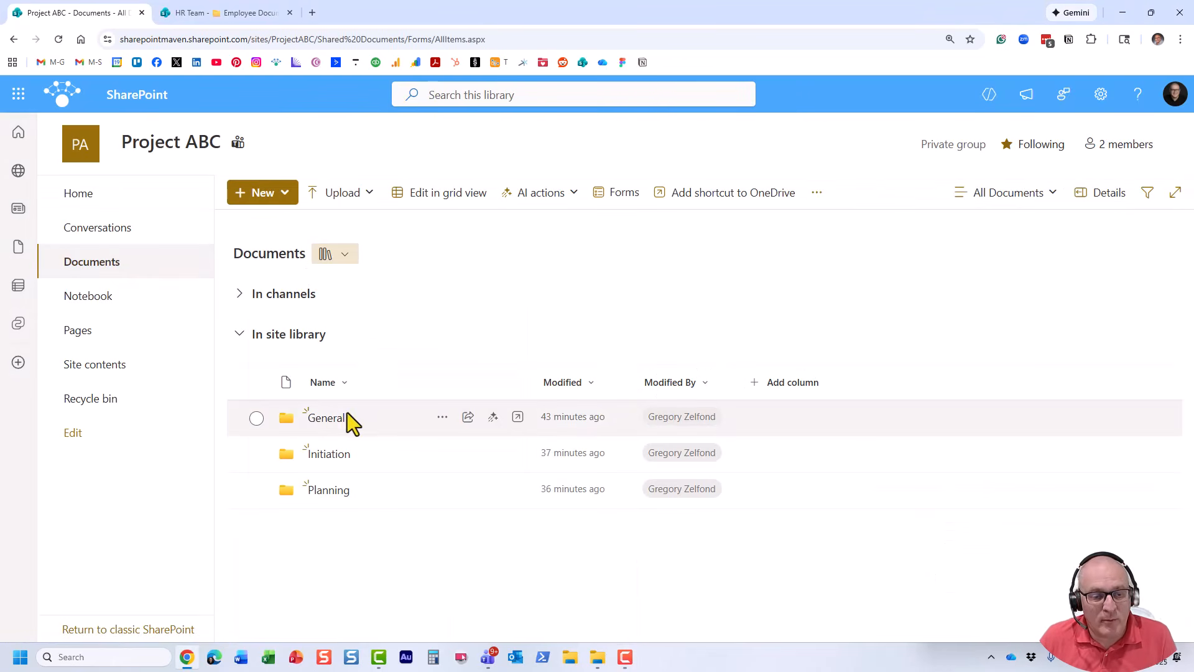
pyautogui.click(330, 422)
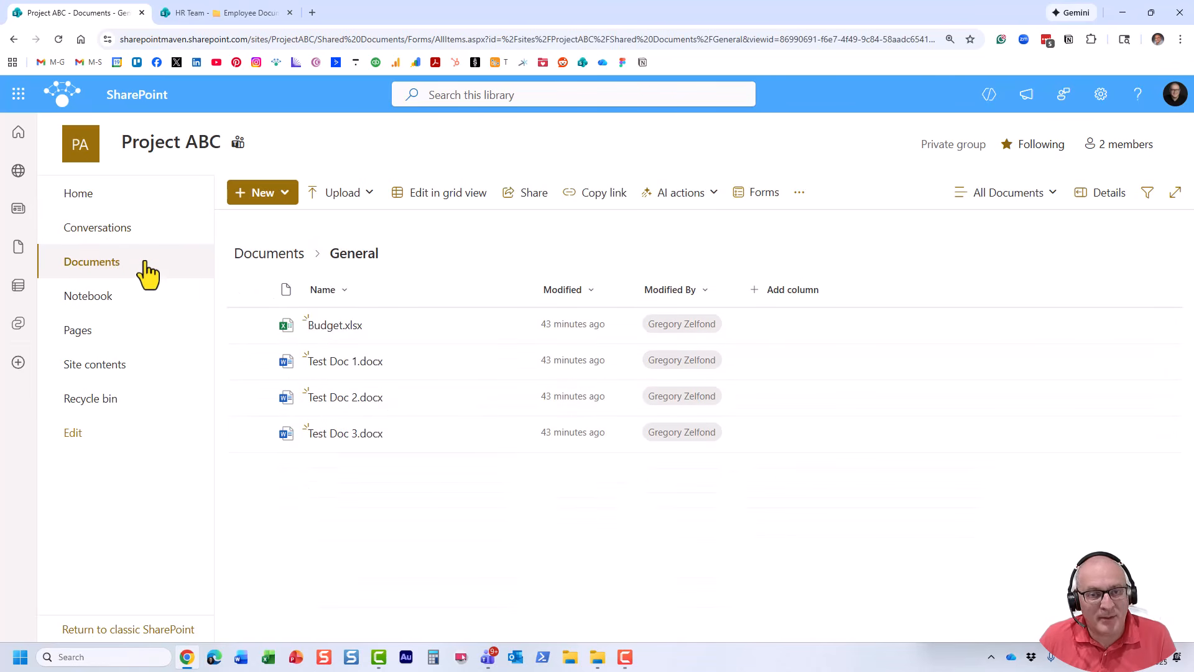
pyautogui.click(88, 192)
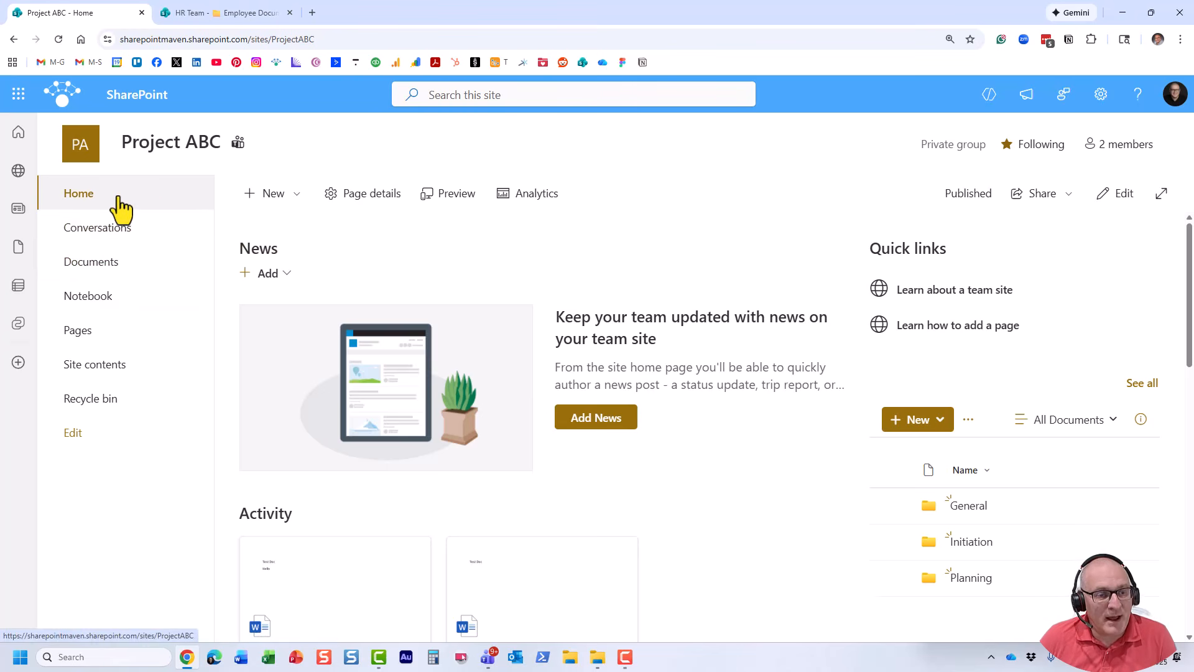
# Create a blank document library named Invoices on the Project ABC site, shown in the site navigation.
pyautogui.click(271, 194)
pyautogui.click(316, 315)
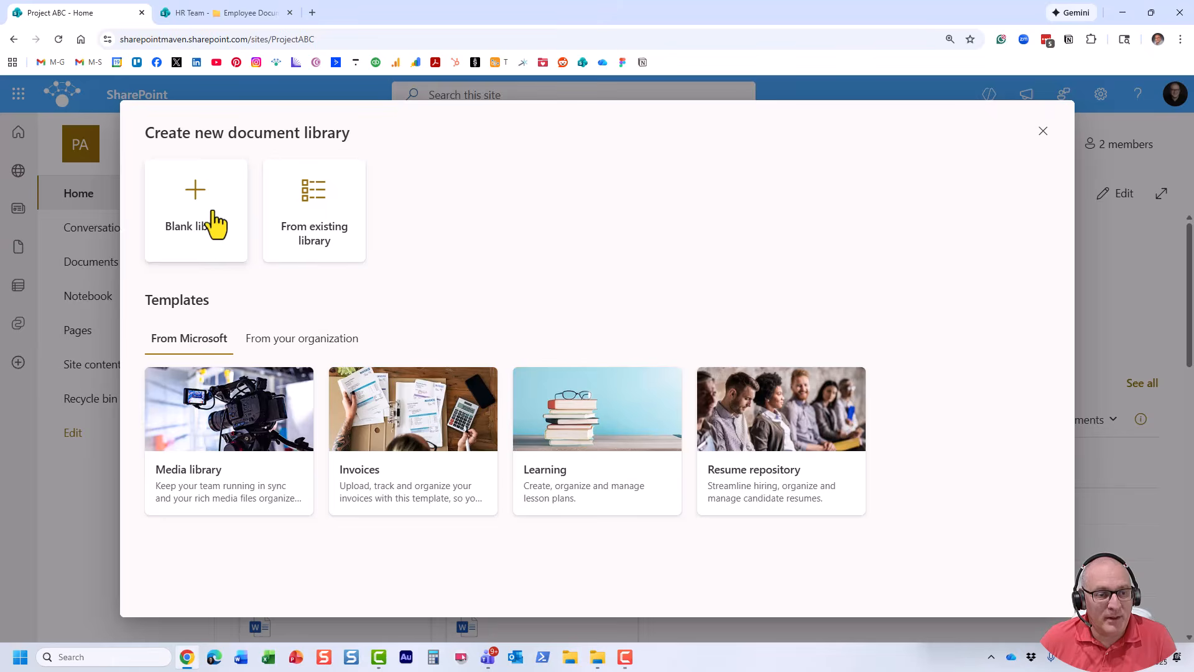
pyautogui.click(212, 230)
pyautogui.write('I')
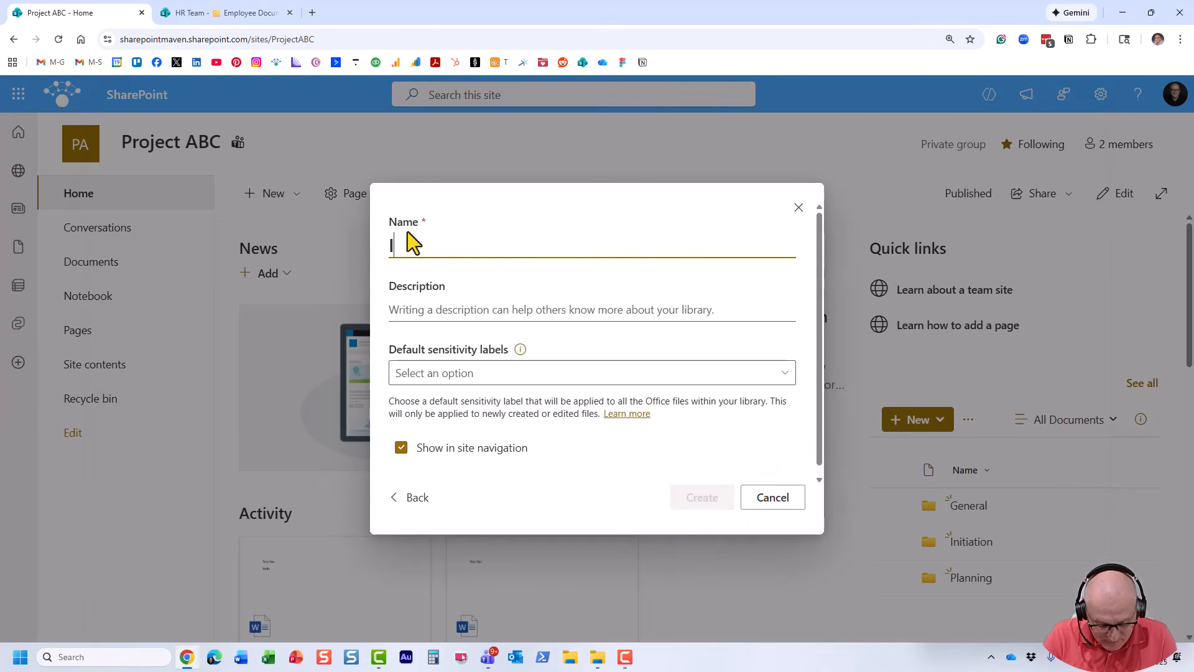
pyautogui.write('nvoices')
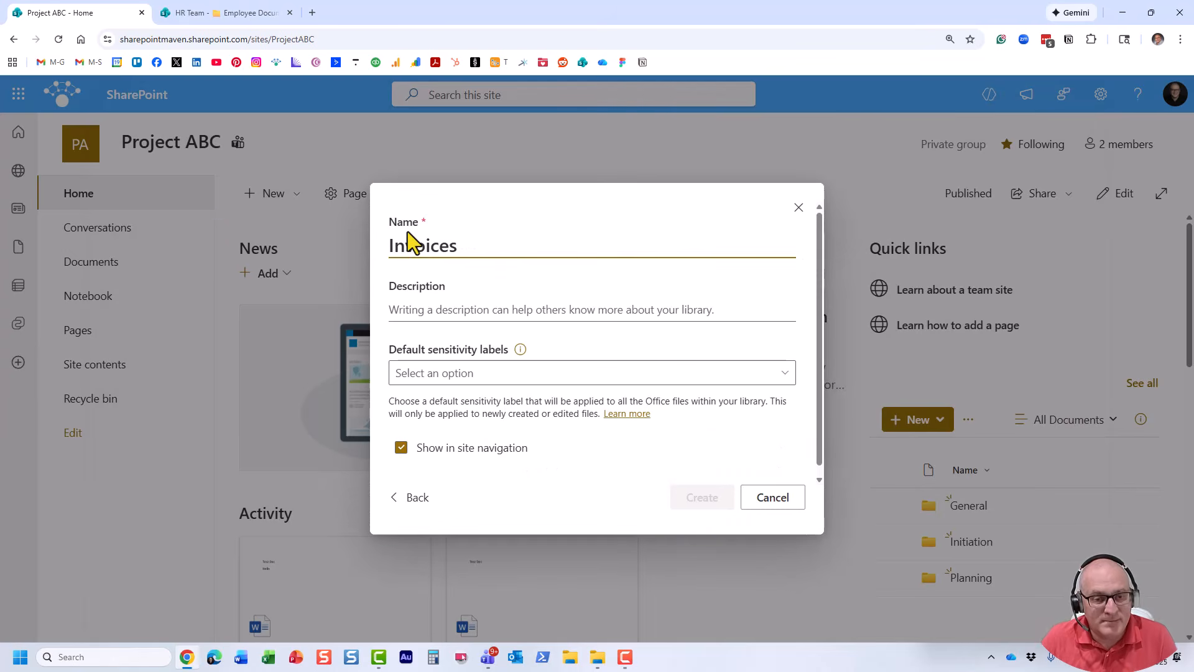
pyautogui.click(716, 498)
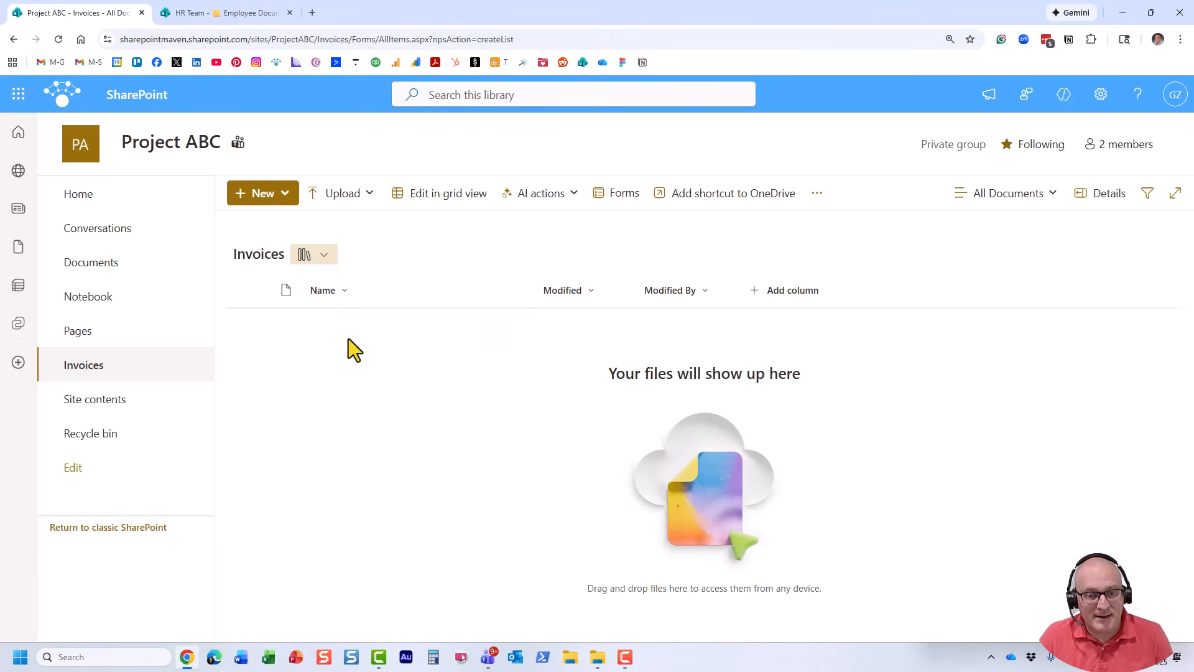
# Compare the Documents library with the new Invoices library and go back to the site home page.
pyautogui.click(98, 268)
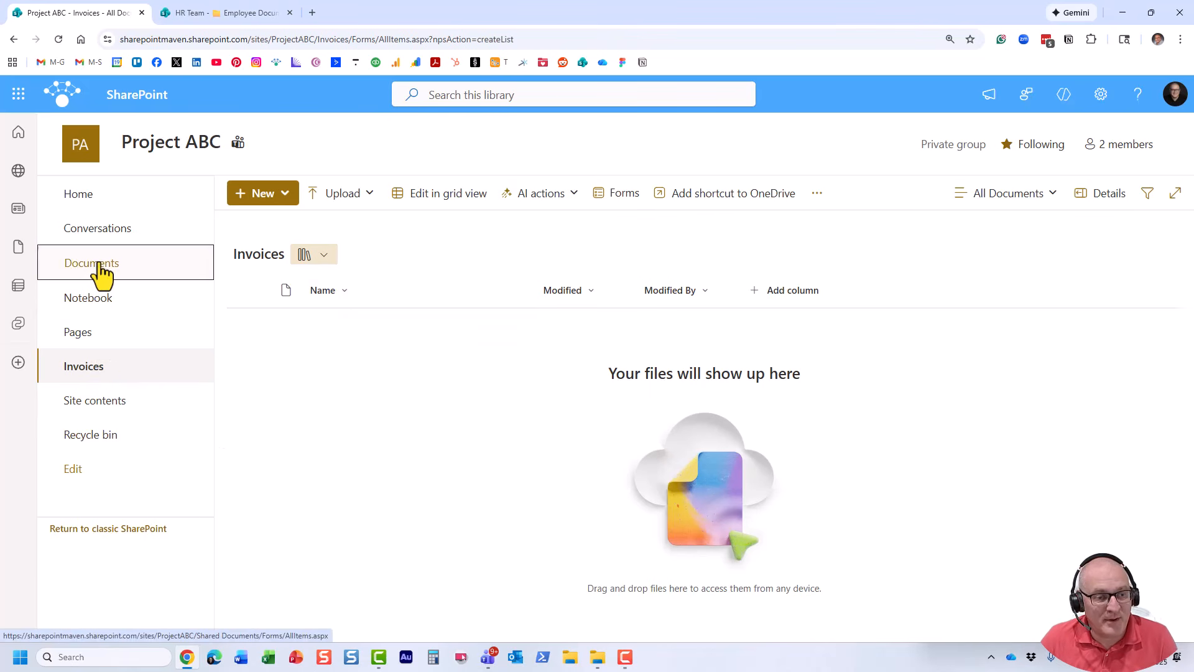
pyautogui.click(98, 375)
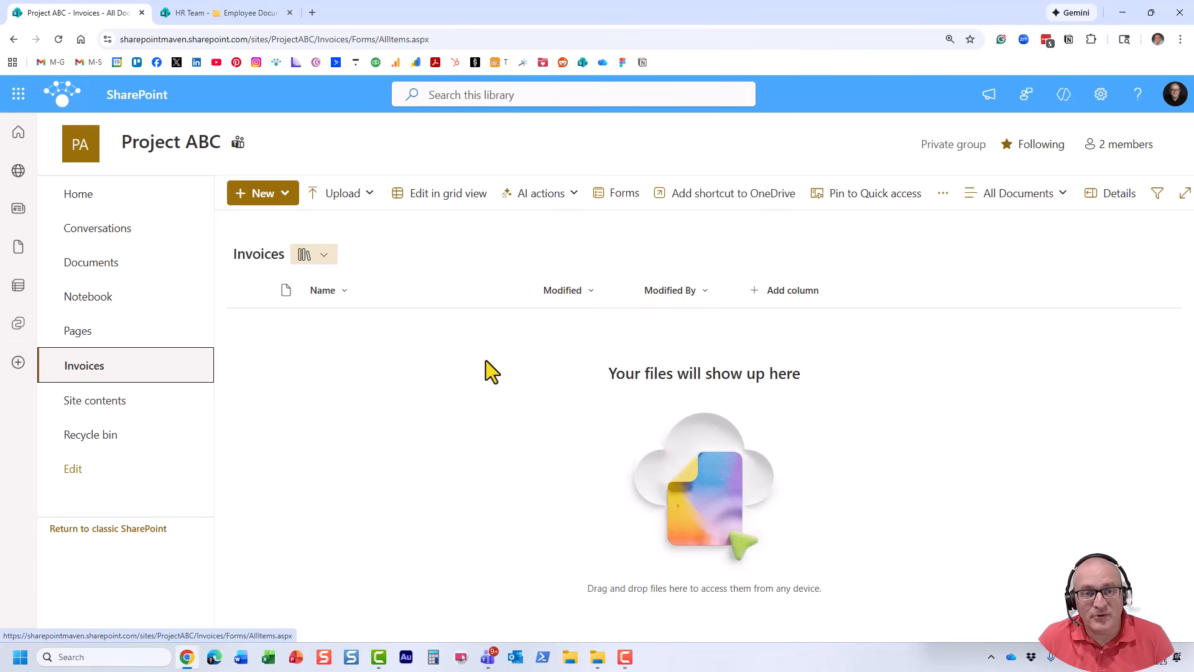
pyautogui.click(80, 202)
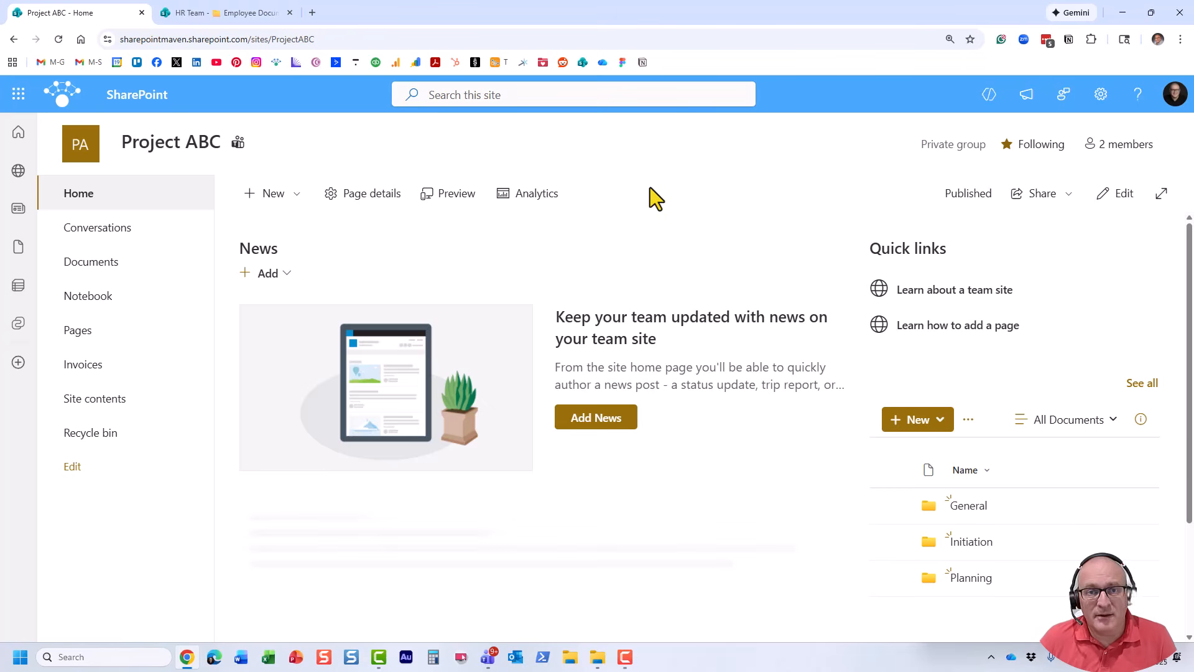
# Examine the columns and available views of the HR Team site's Employee Documents library.
pyautogui.click(240, 13)
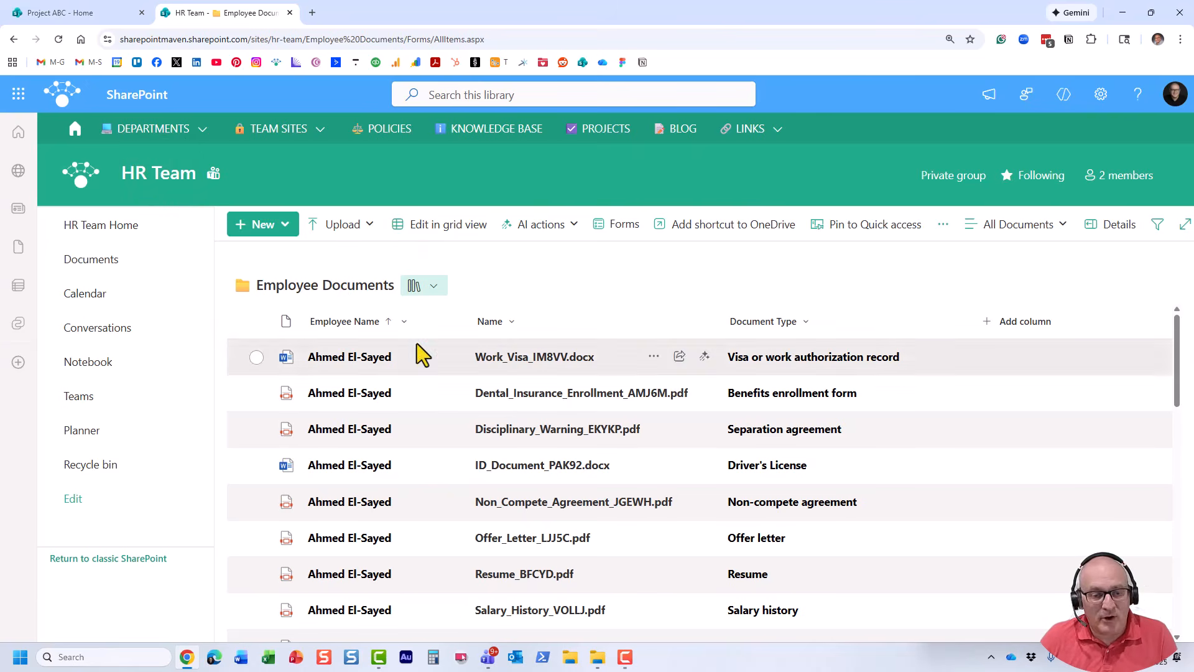
pyautogui.click(1006, 248)
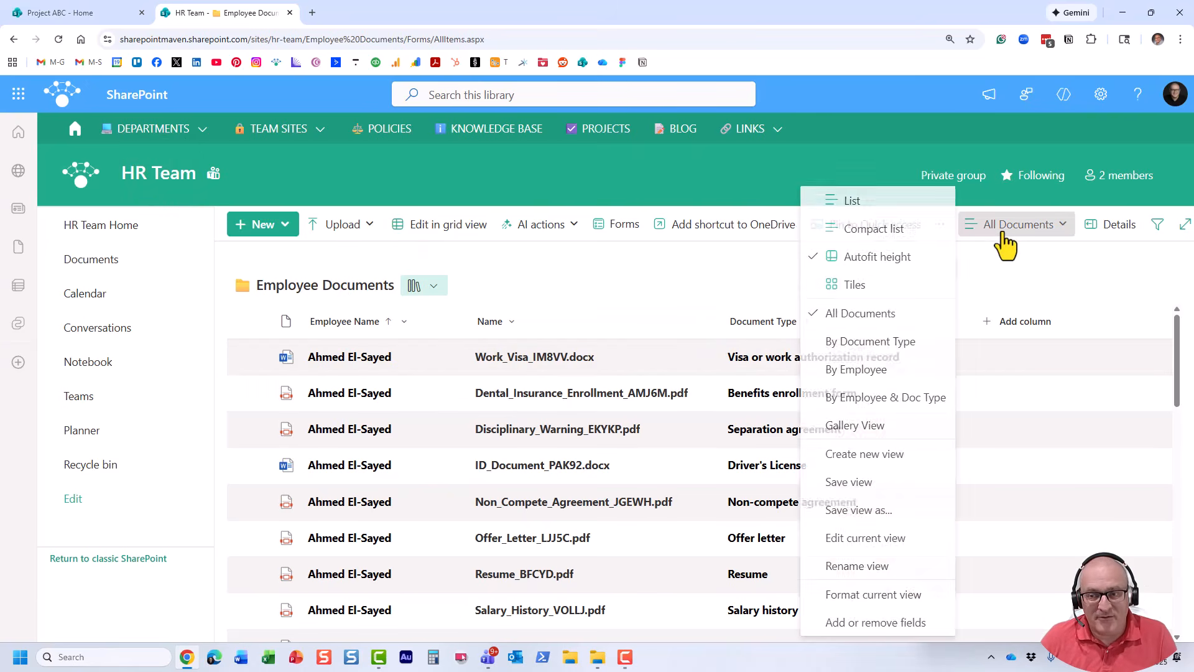
pyautogui.click(1006, 247)
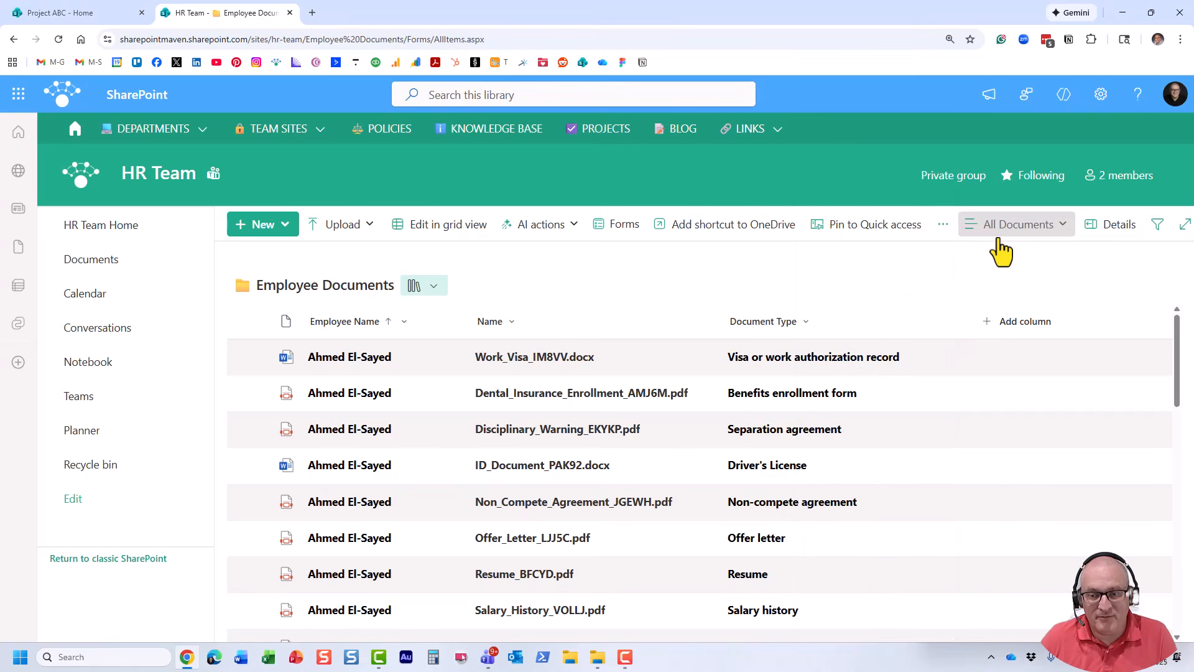
pyautogui.click(1006, 248)
pyautogui.click(690, 174)
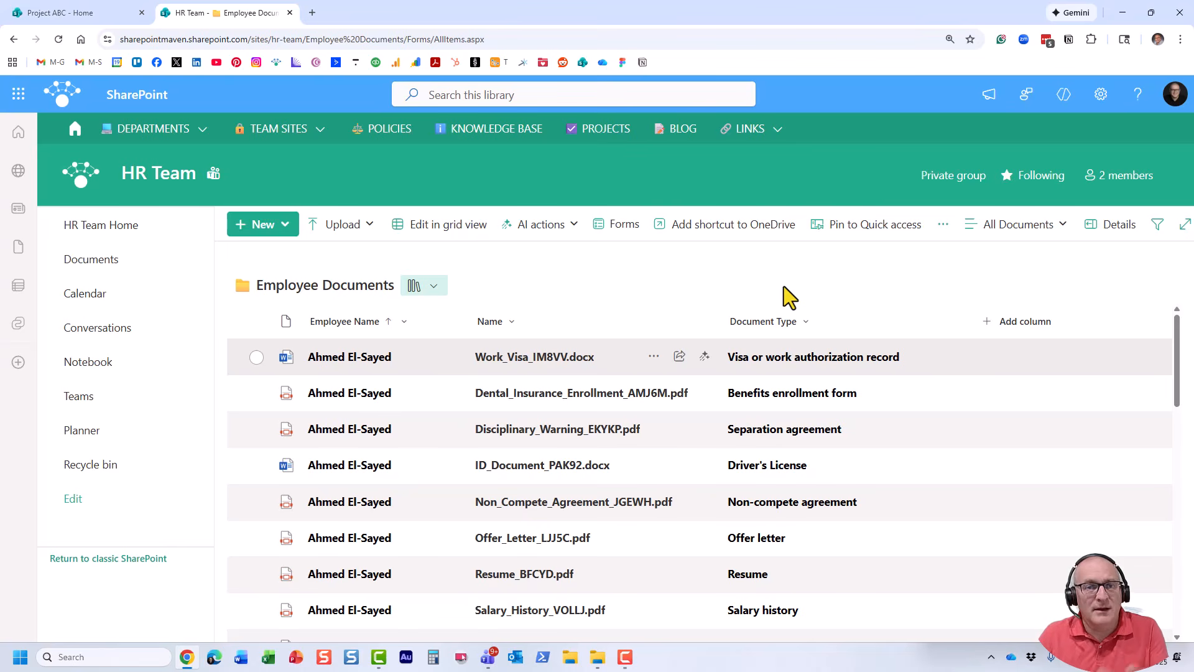
# Start a new Project ABC document library based on the existing Employee Documents library from the HR Team site.
pyautogui.click(90, 13)
pyautogui.click(268, 193)
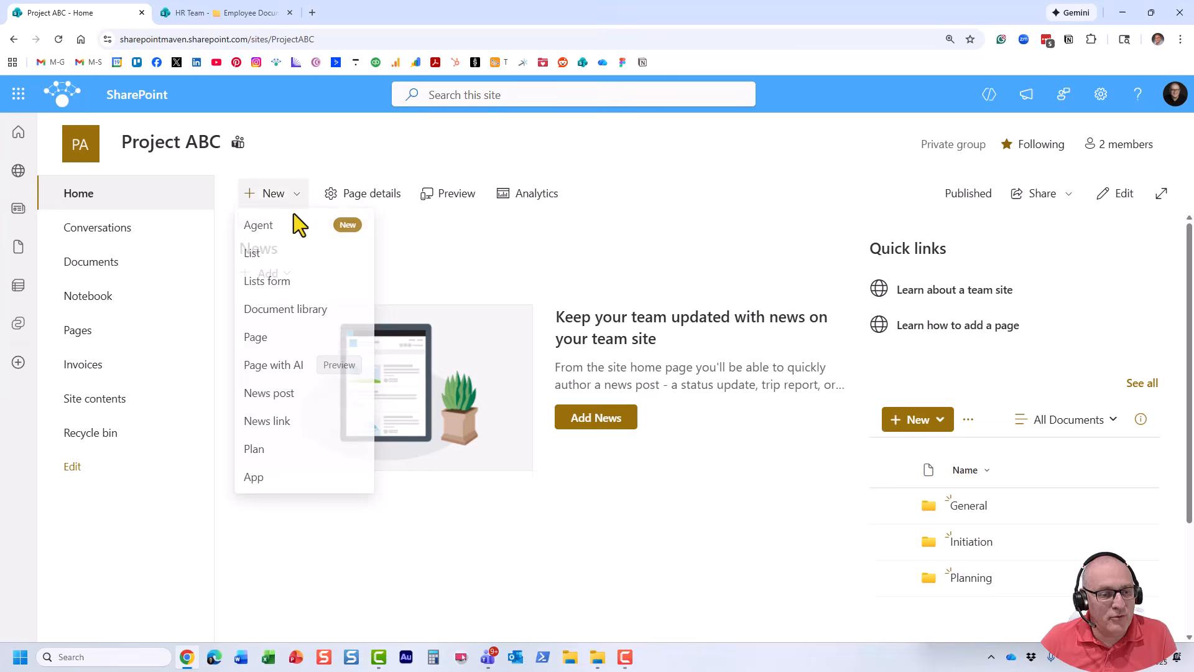
pyautogui.click(323, 314)
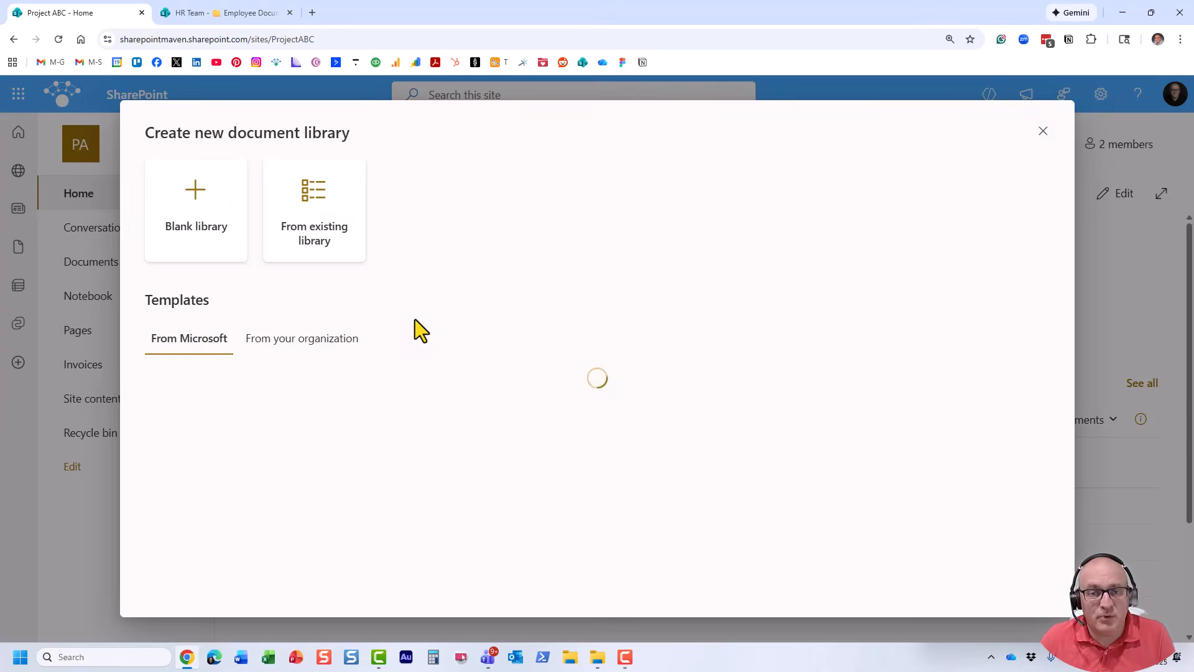
pyautogui.click(323, 244)
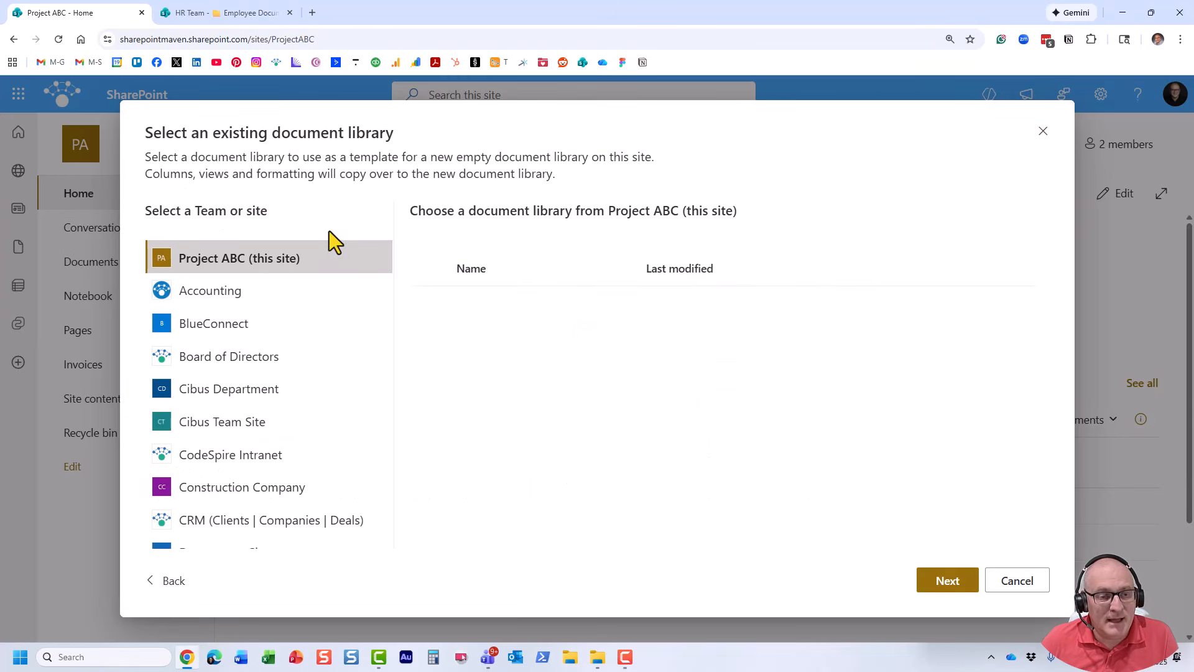
pyautogui.moveTo(387, 288); pyautogui.dragTo(392, 346)
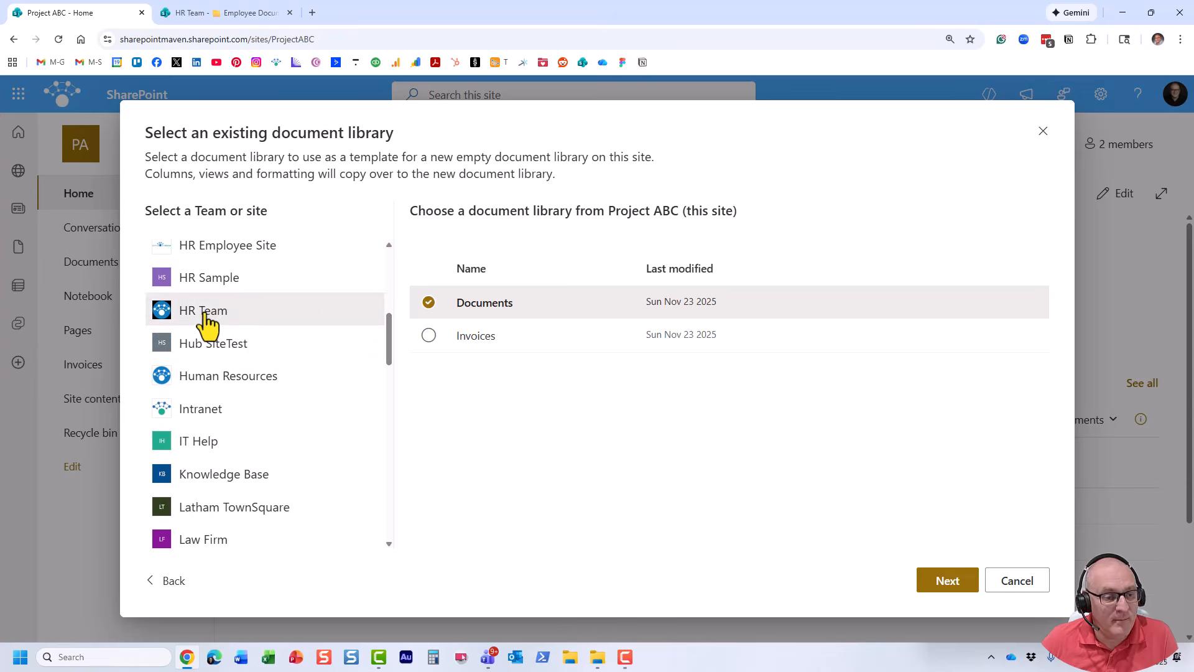
pyautogui.click(205, 314)
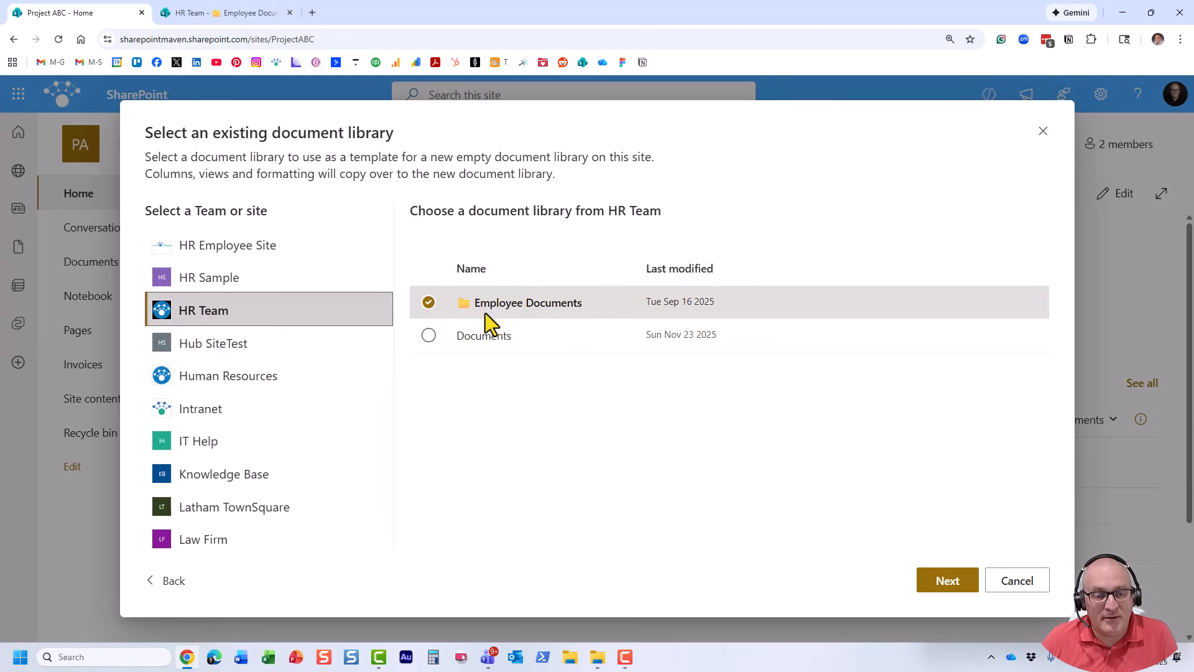
pyautogui.click(973, 575)
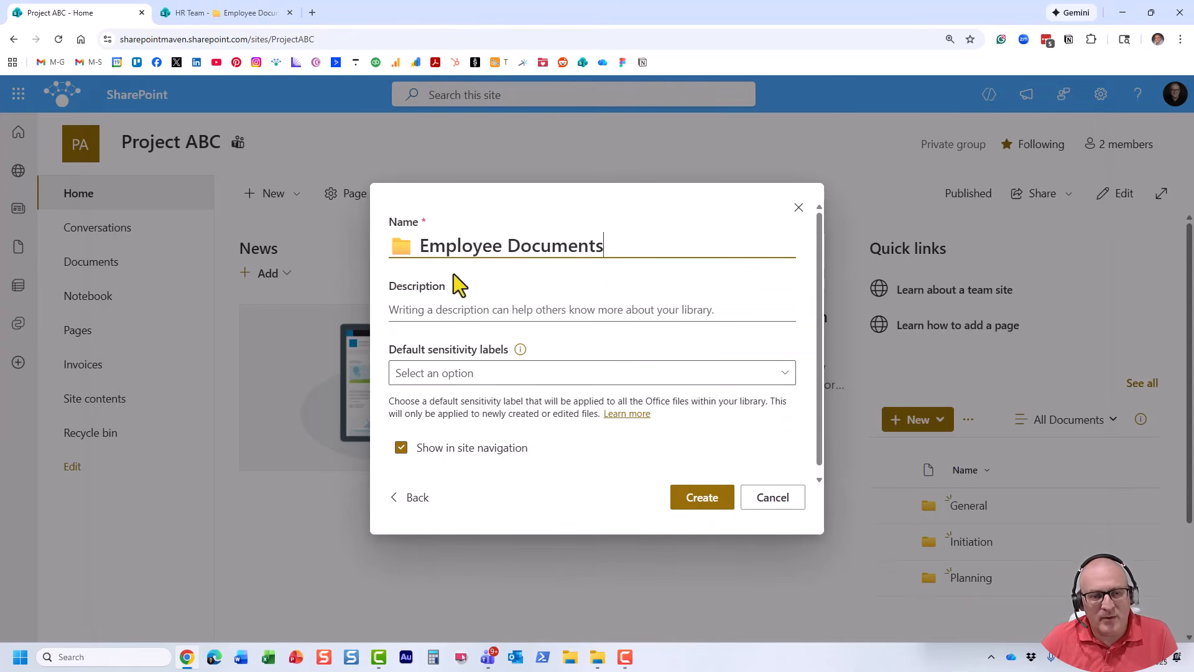
# Remove the folder emoji from the new library's name, leaving Employee Documents, and create the library.
pyautogui.click(418, 246)
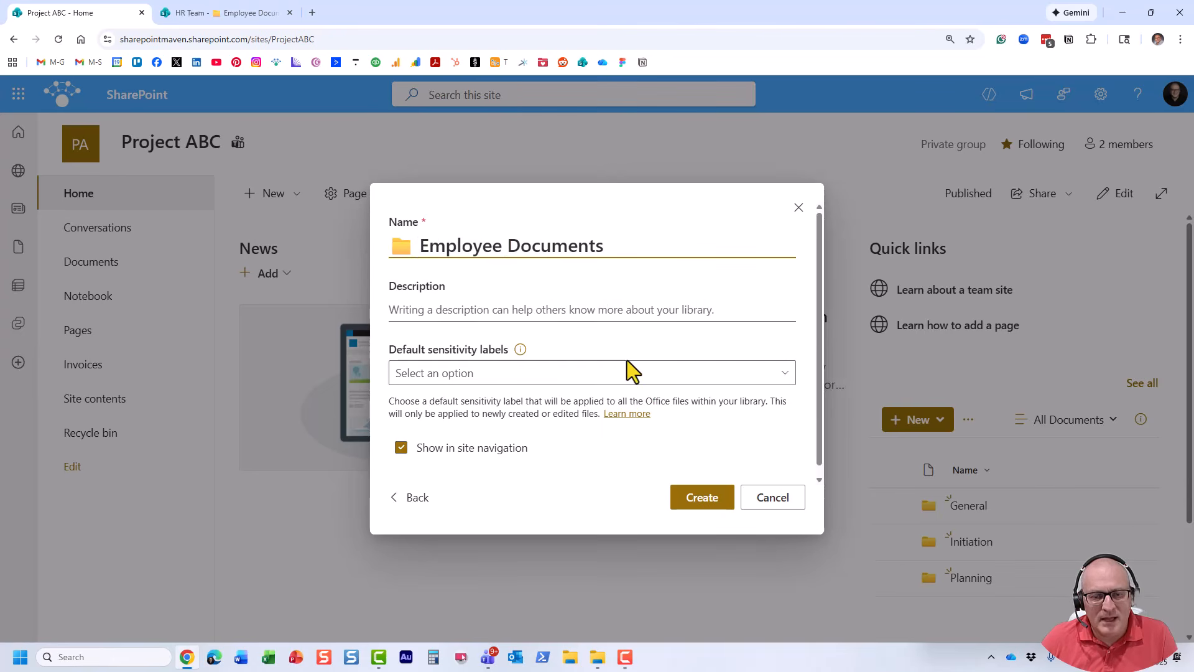
pyautogui.press('BackSpace')
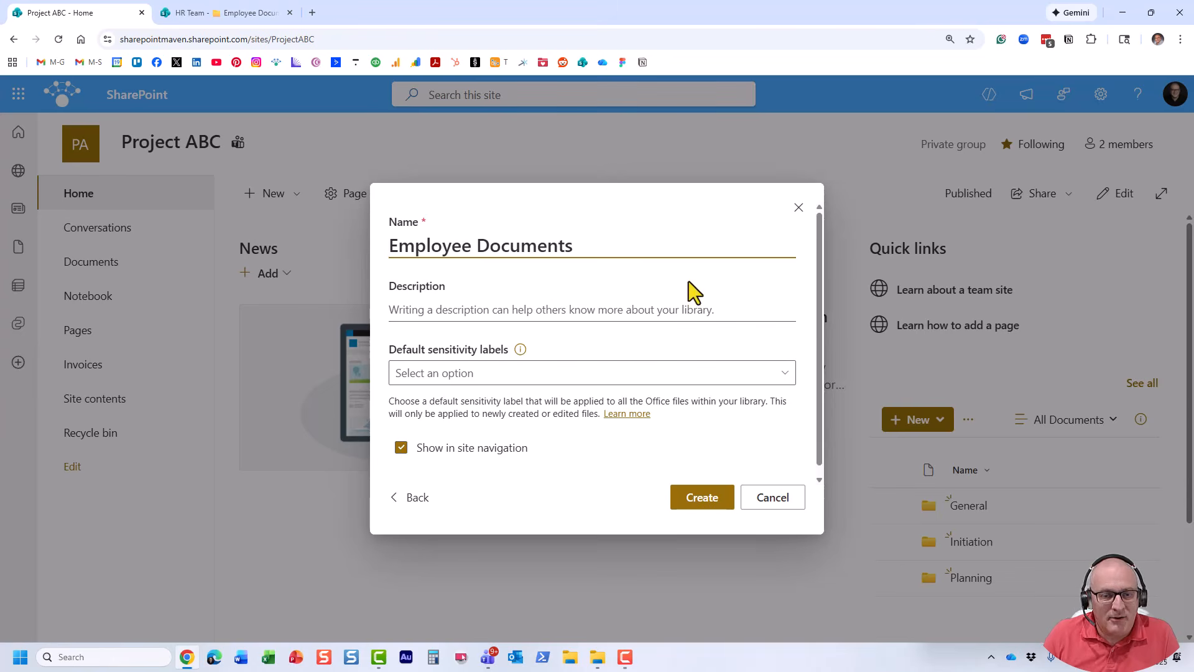
pyautogui.click(703, 499)
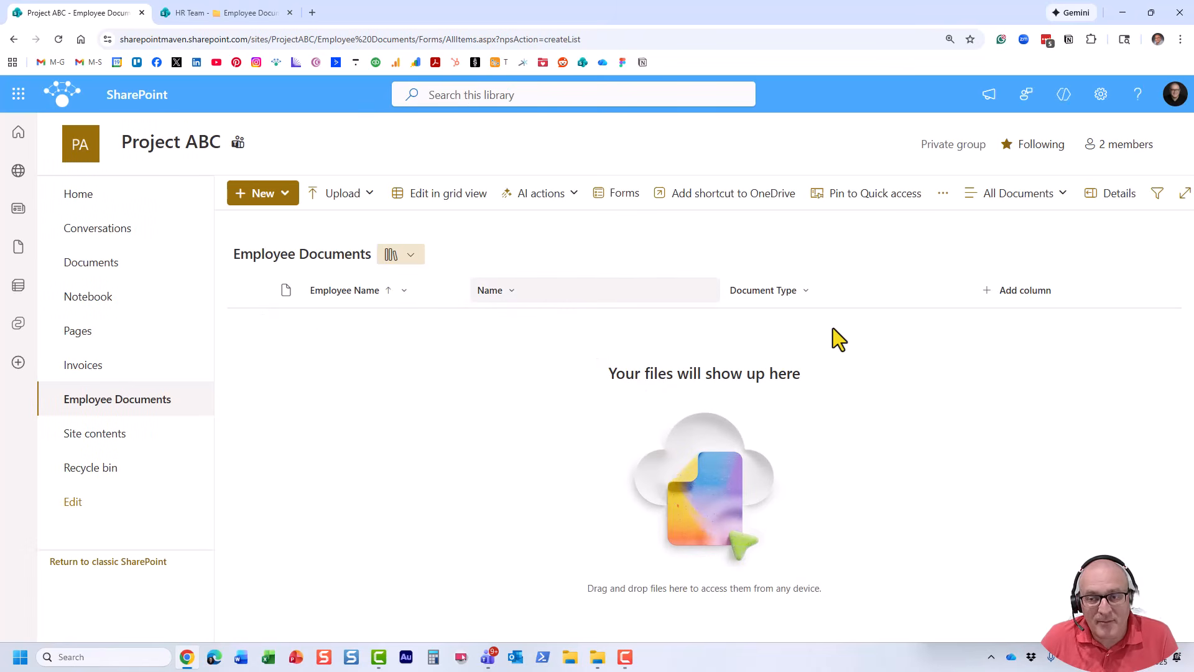
# Check which columns and views were copied into the new Employee Documents library.
pyautogui.click(1017, 205)
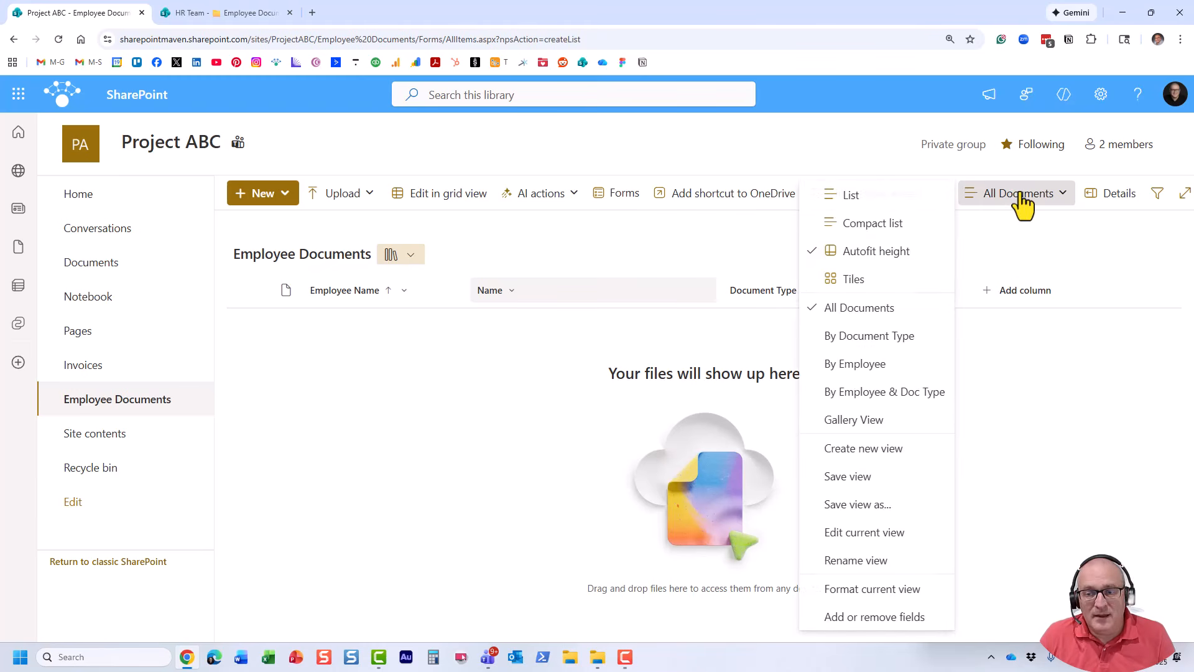
pyautogui.click(564, 327)
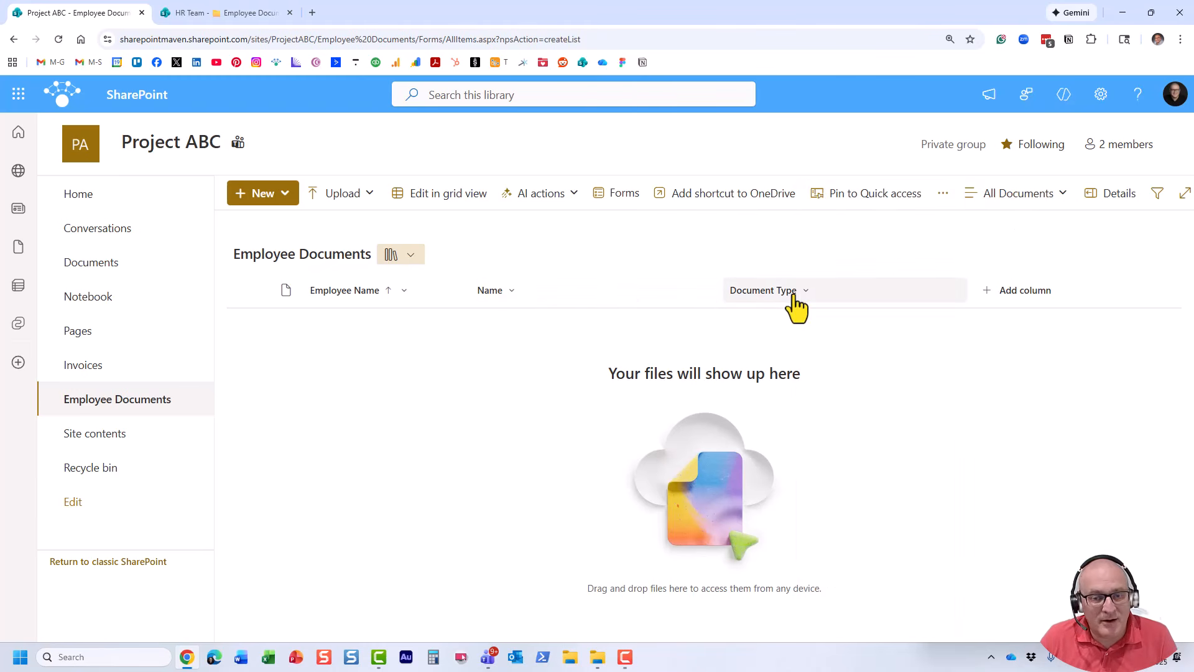
pyautogui.click(1021, 208)
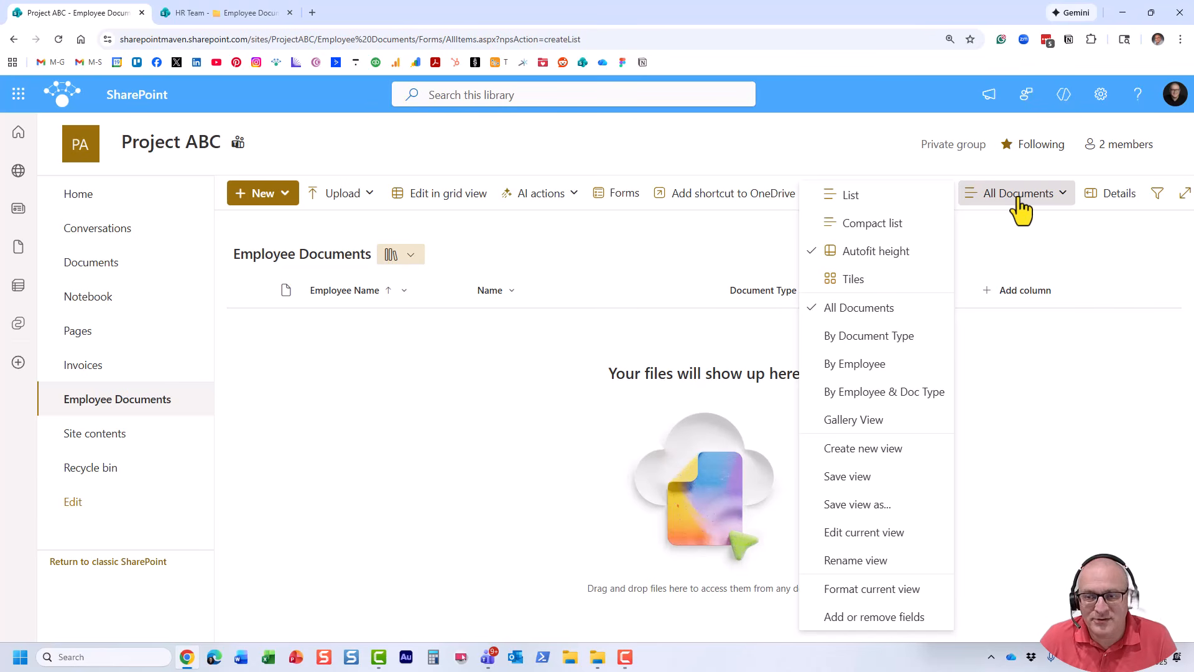
pyautogui.click(334, 355)
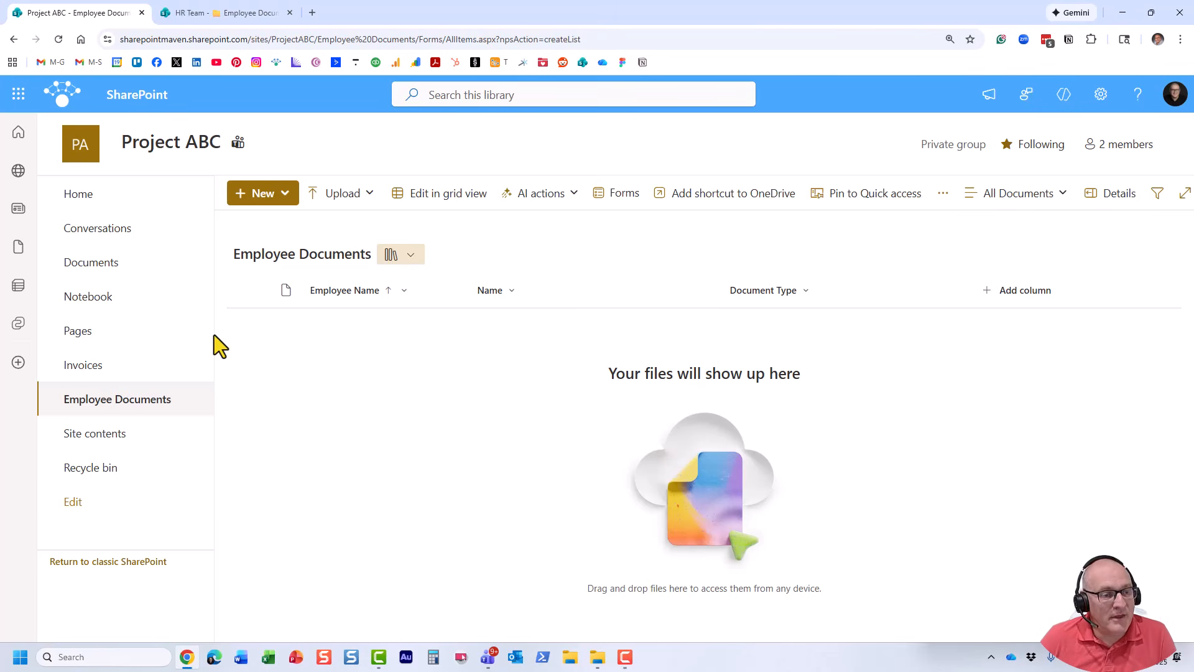
# Start another document library from the site home page and preview Microsoft's Invoices template.
pyautogui.click(91, 194)
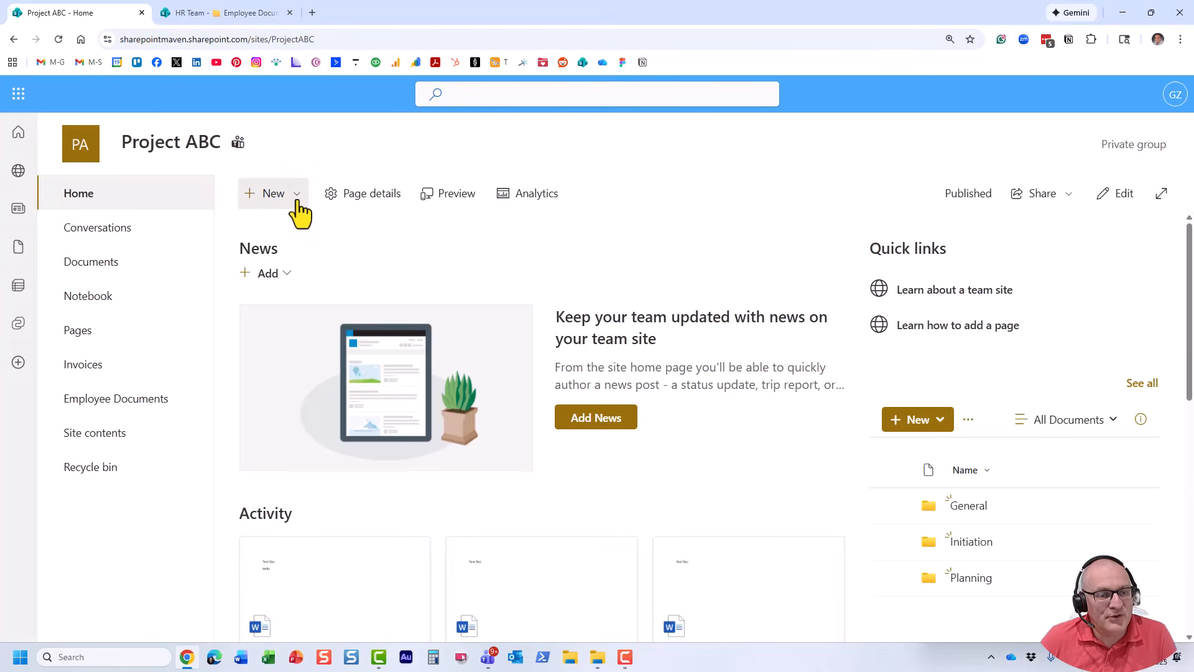
pyautogui.click(297, 198)
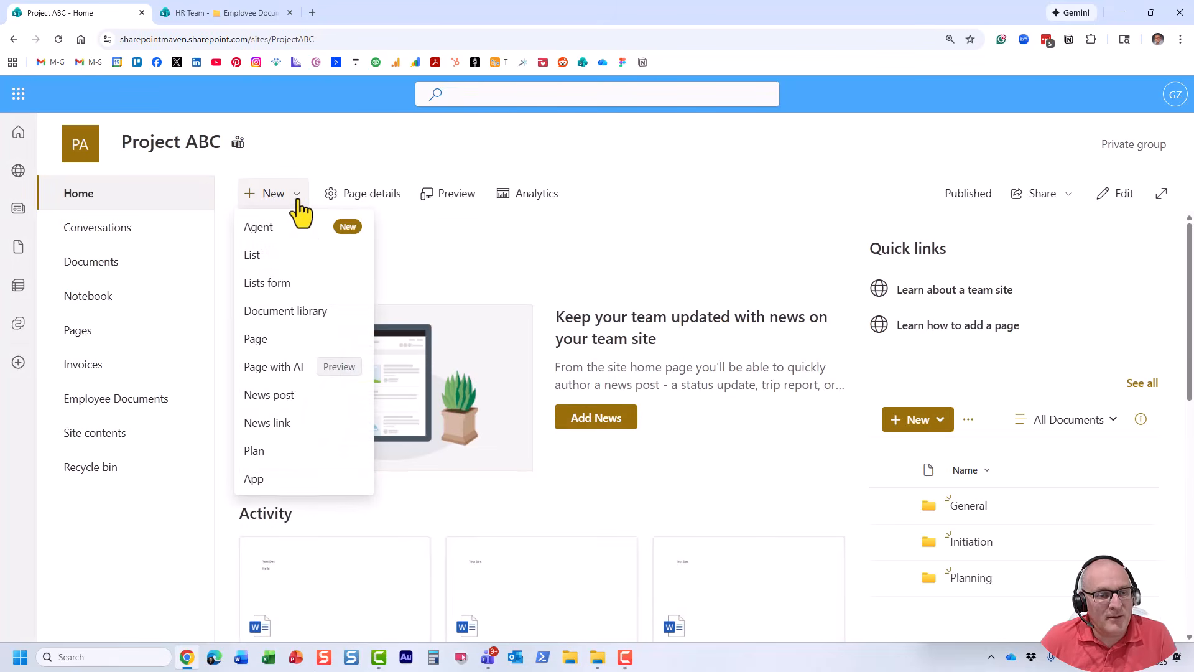
pyautogui.click(309, 317)
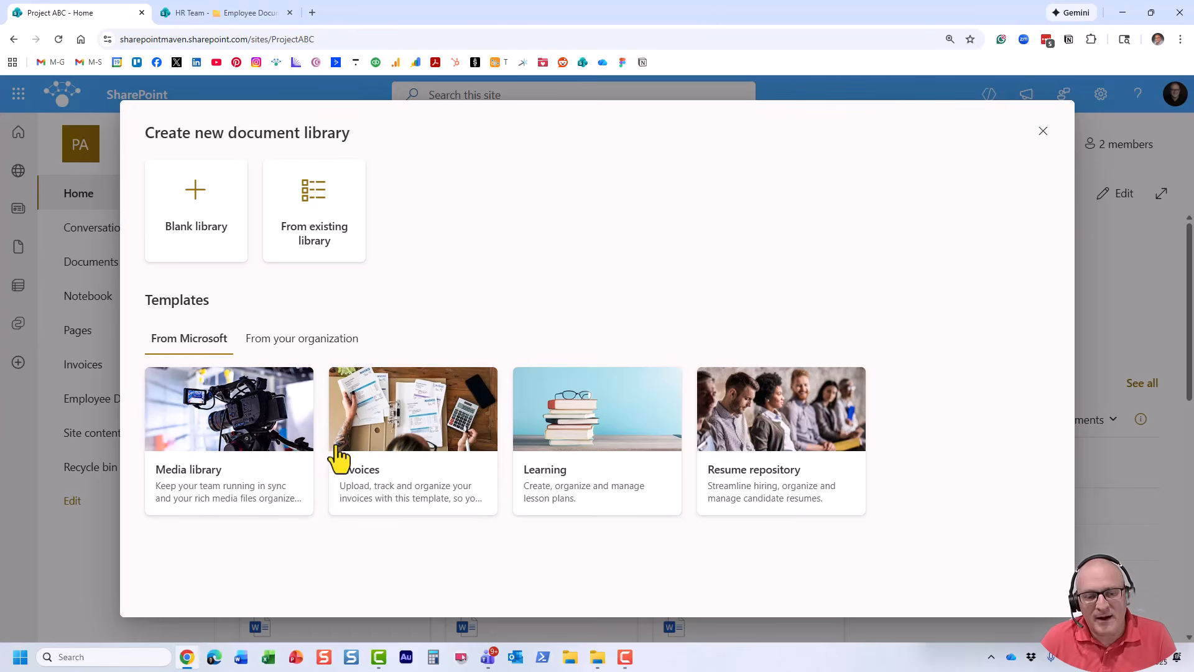
pyautogui.click(422, 434)
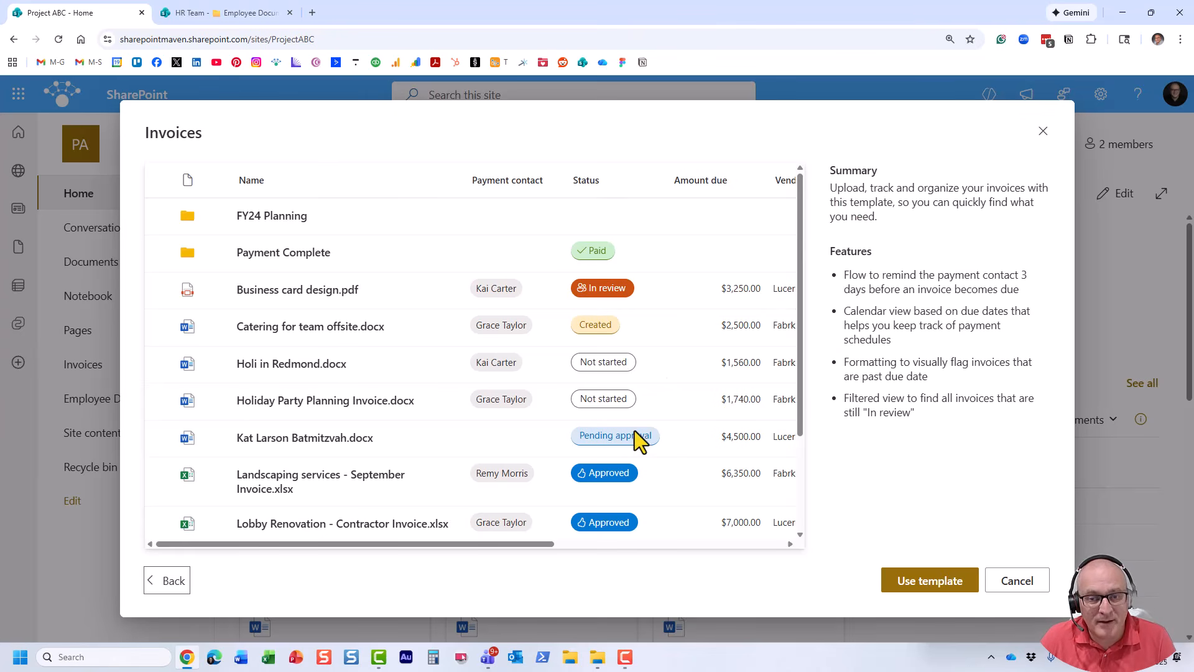
pyautogui.moveTo(533, 544); pyautogui.dragTo(469, 550)
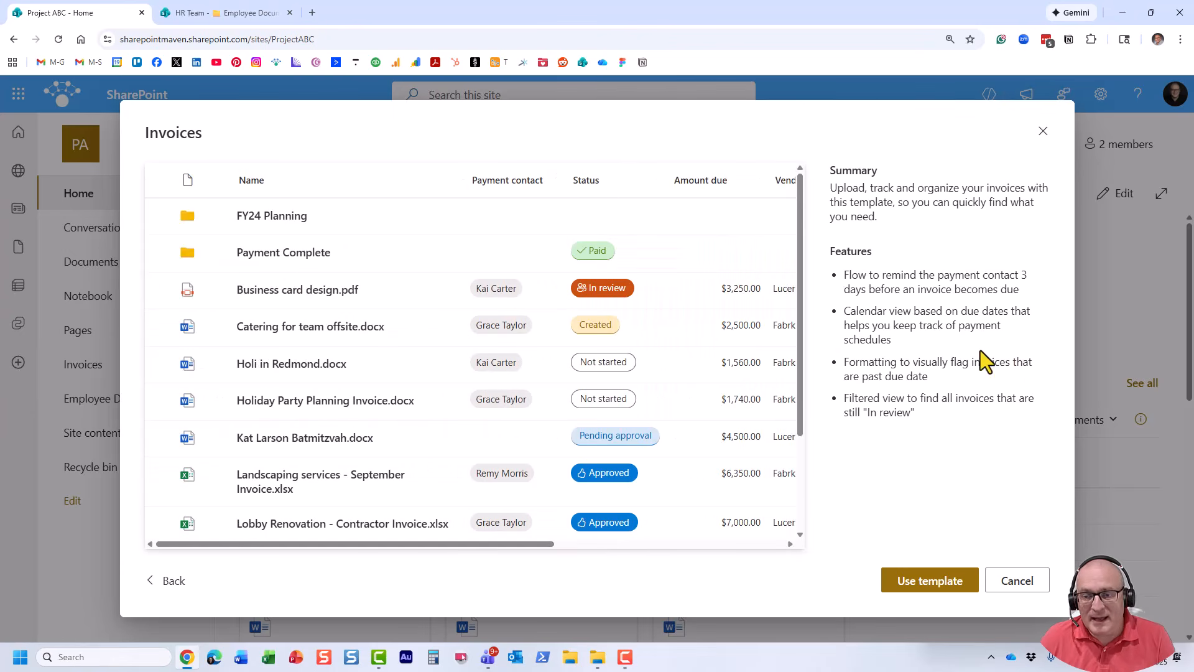
# Use the Invoices template to create a library named Invoices 2, postponing the due date reminder setup.
pyautogui.click(938, 580)
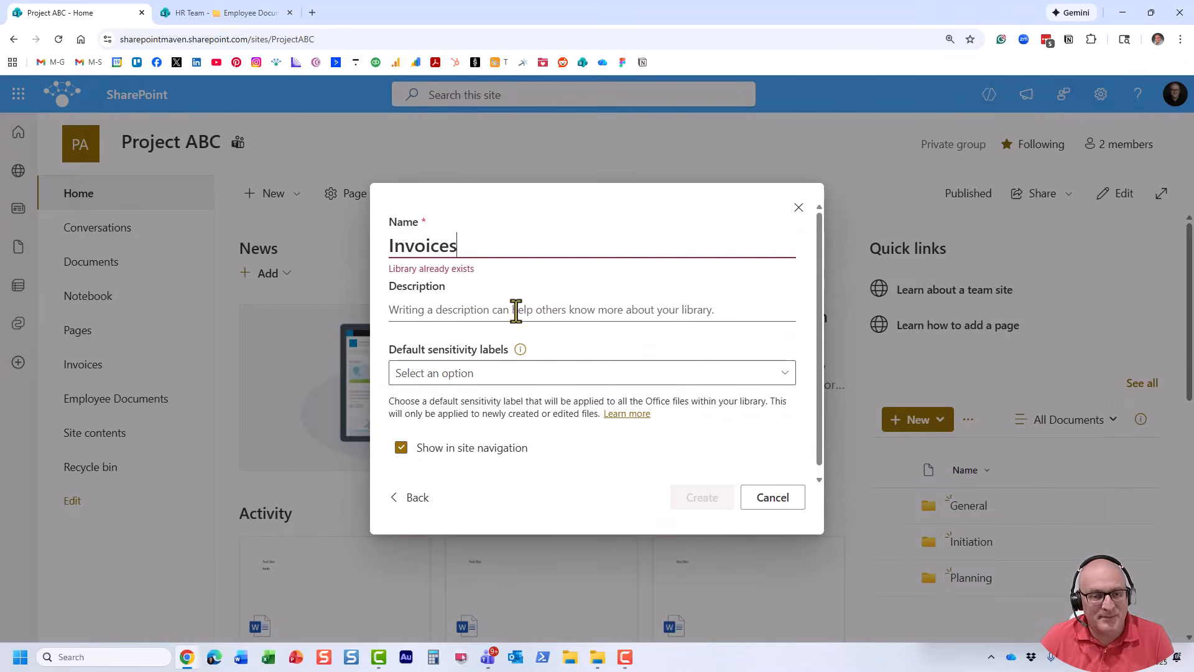
pyautogui.write('2')
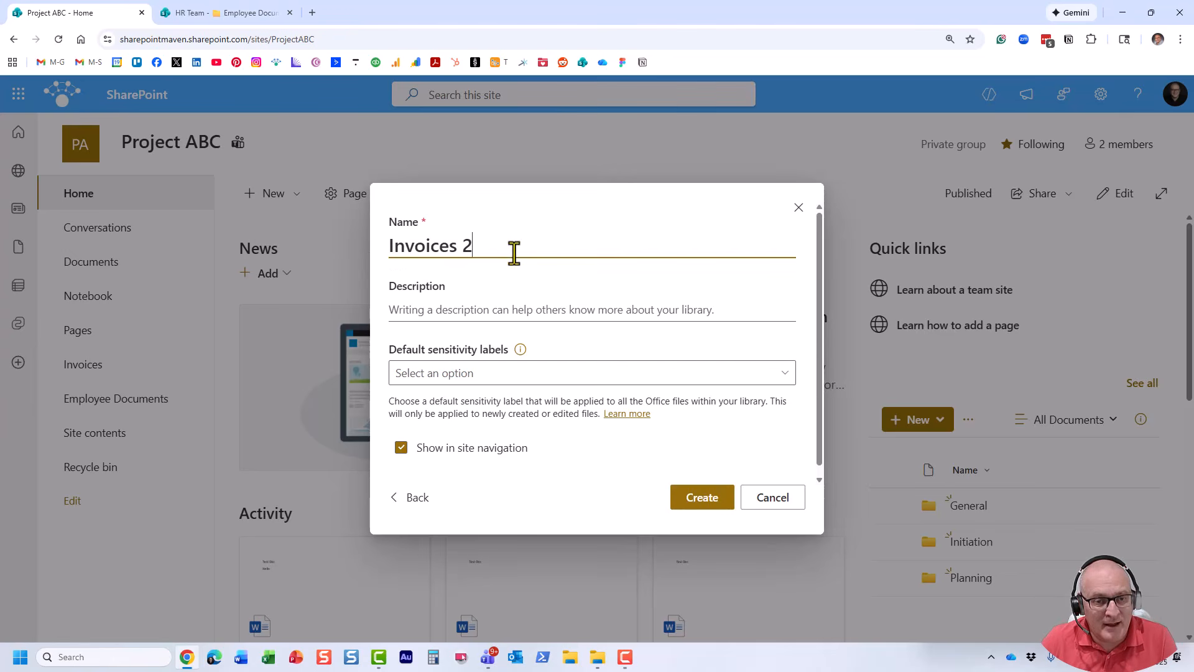
pyautogui.click(701, 496)
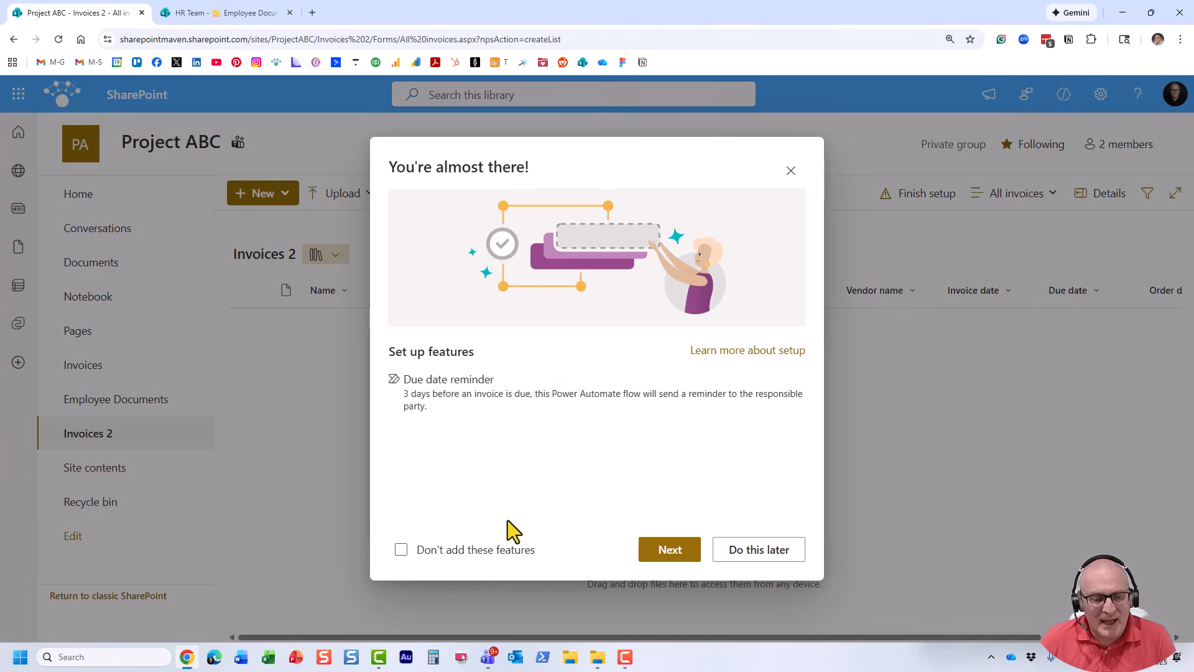
pyautogui.click(758, 551)
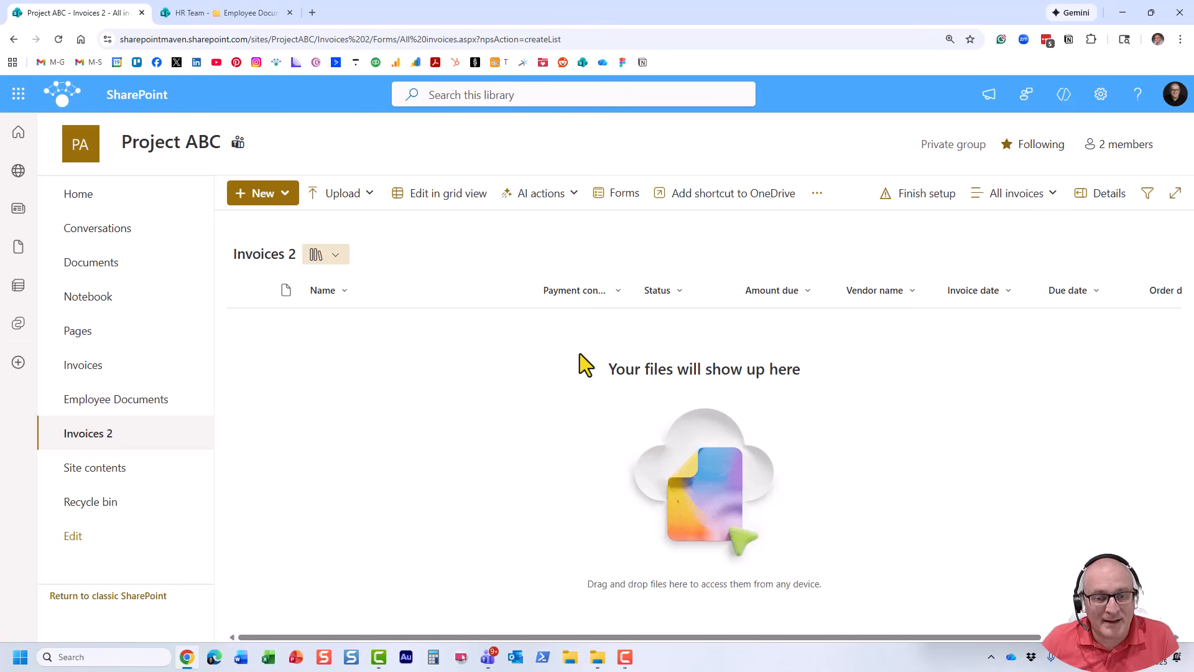
# Narrow the Name column in the Invoices 2 library and review its available views before returning to the site home page.
pyautogui.moveTo(534, 287); pyautogui.dragTo(458, 289)
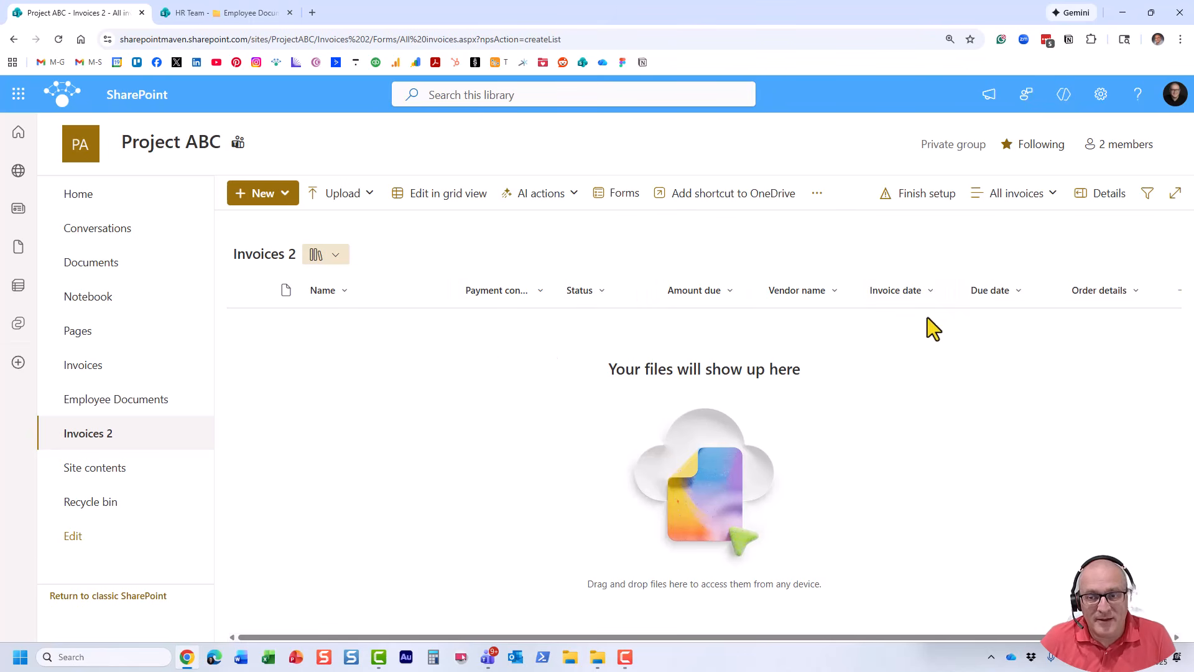
pyautogui.click(1027, 198)
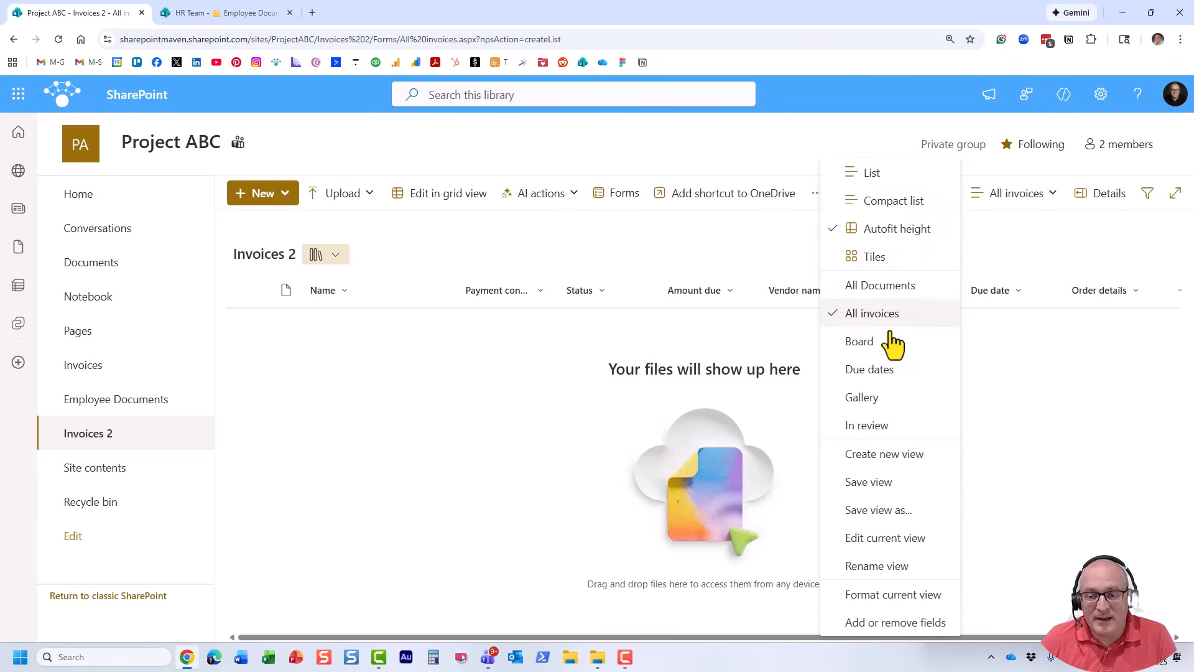
pyautogui.click(541, 151)
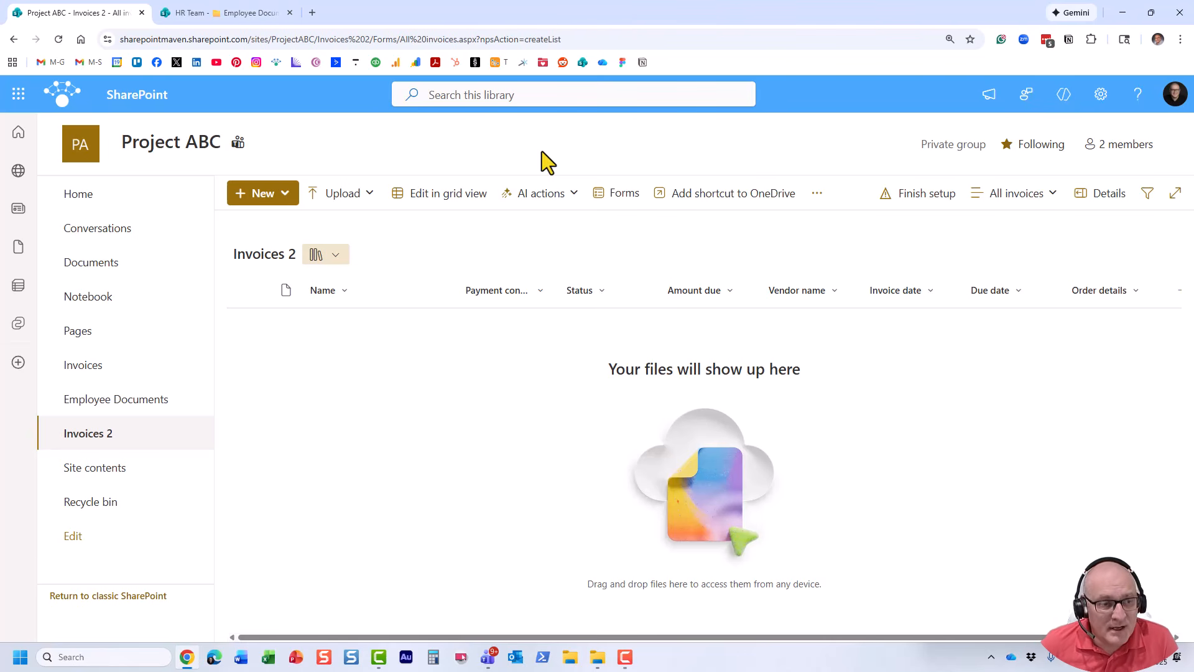
pyautogui.click(104, 205)
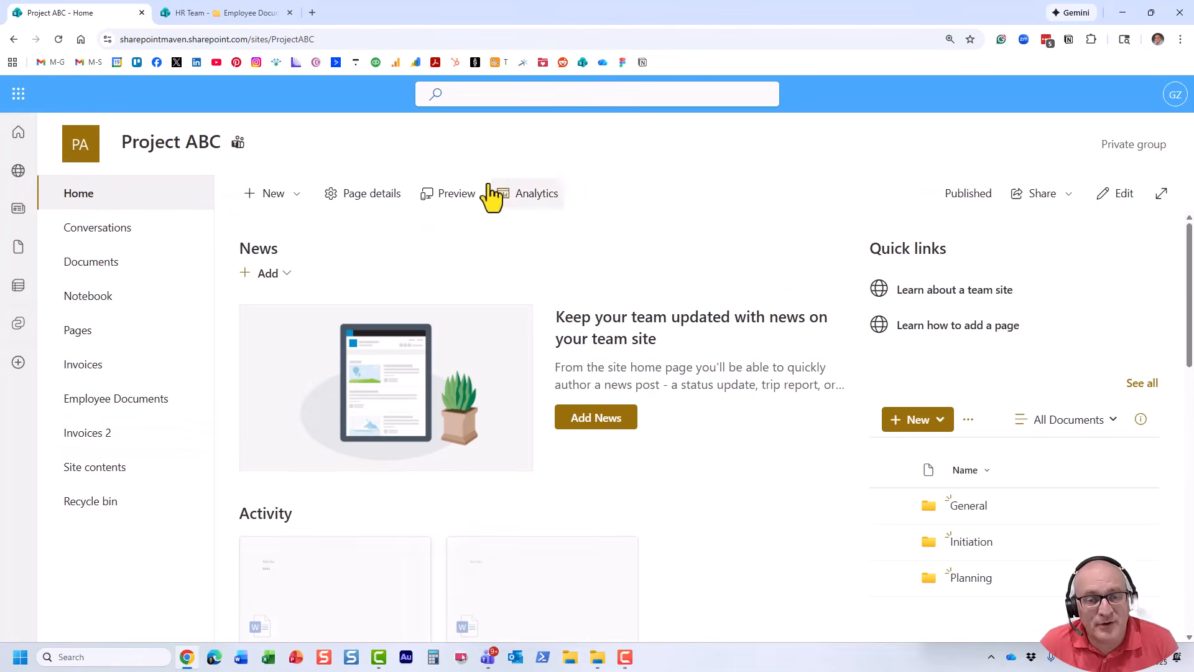